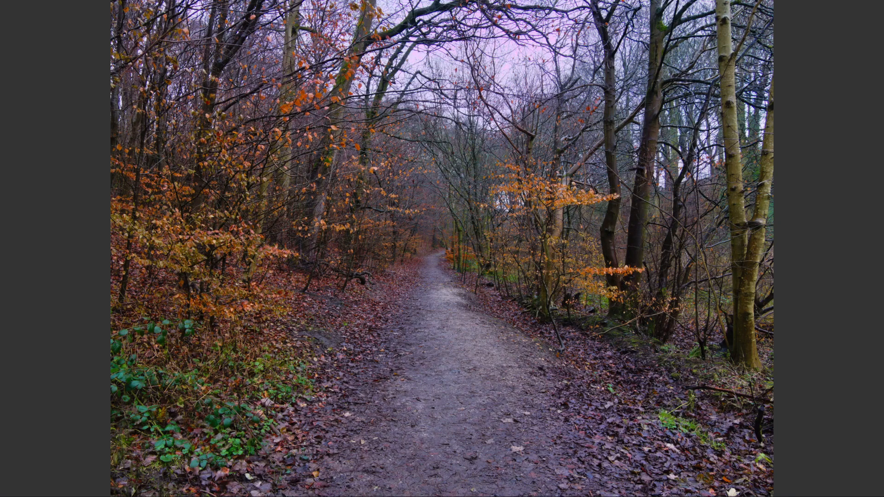
- Compare the unprocessed and processed versions of the woodland path, field and ivy-covered building photos, both whole and enlarged
{"action": "key", "text": "asterisk"}
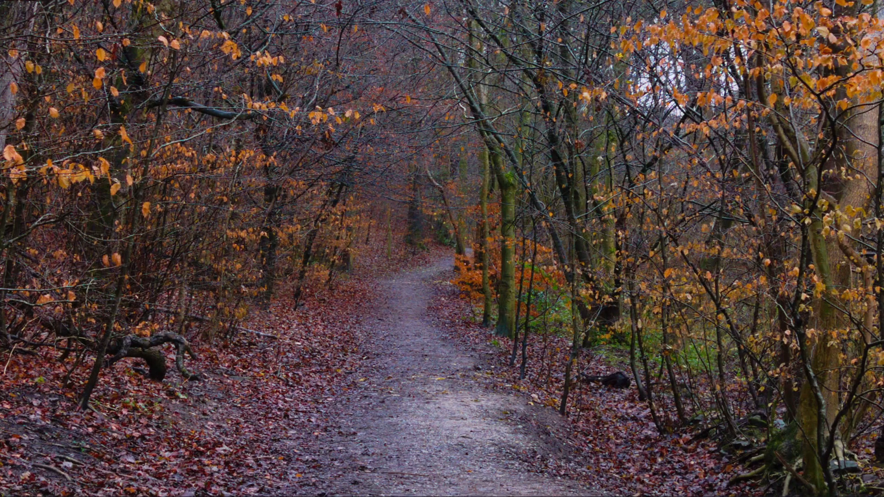
{"action": "key", "text": "Page_Down"}
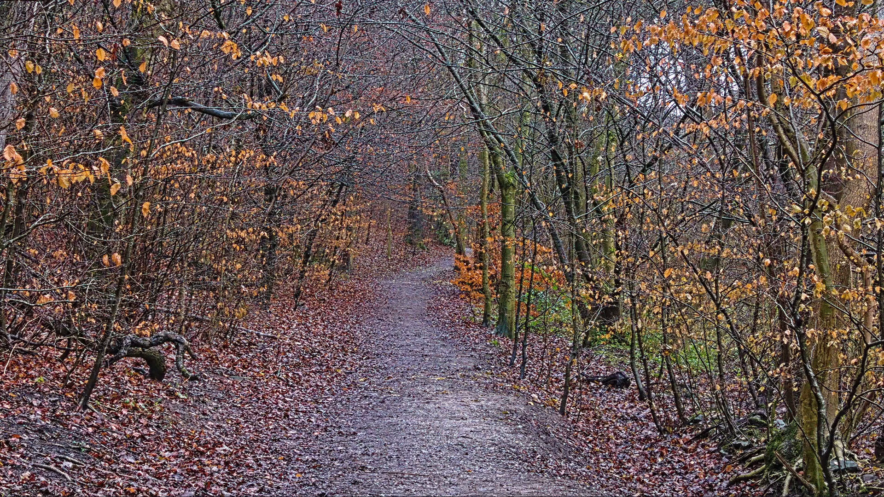
{"action": "key", "text": "Page_Down"}
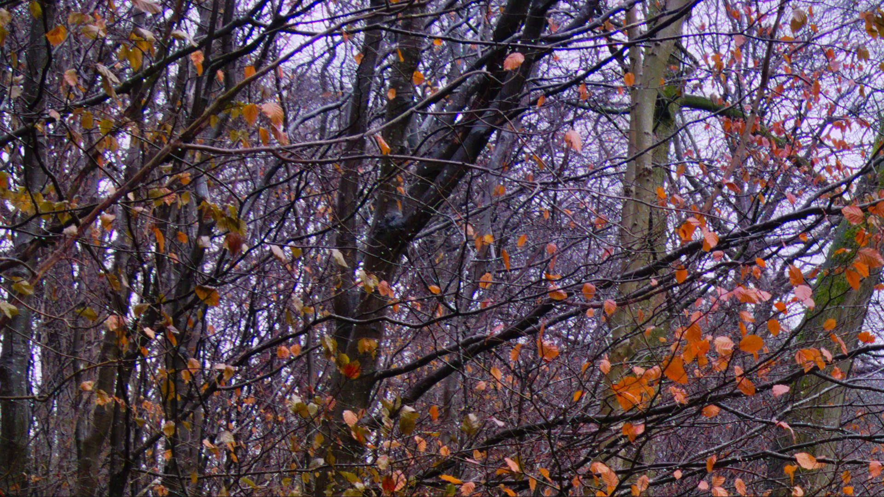
{"action": "key", "text": "Page_Down"}
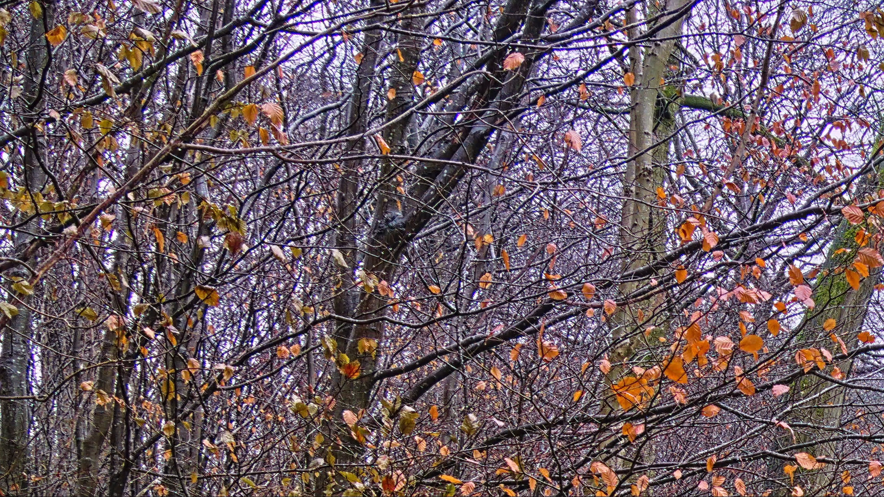
{"action": "key", "text": "Page_Down"}
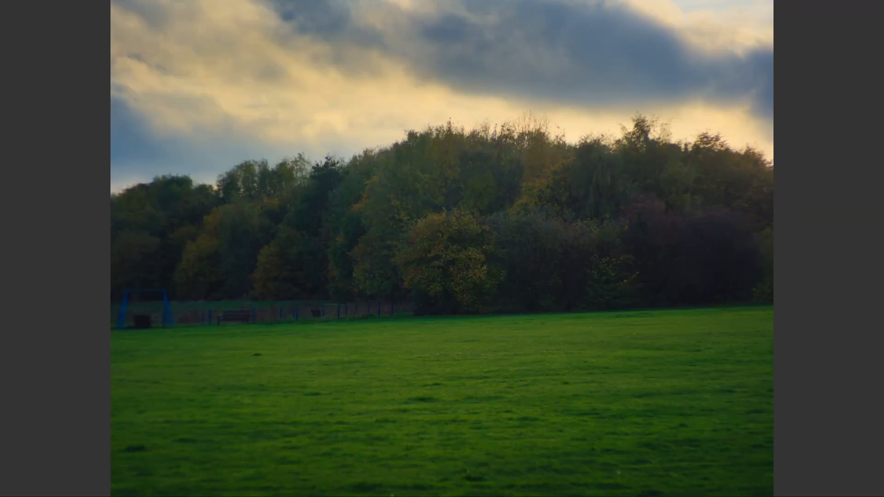
{"action": "key", "text": "Page_Down"}
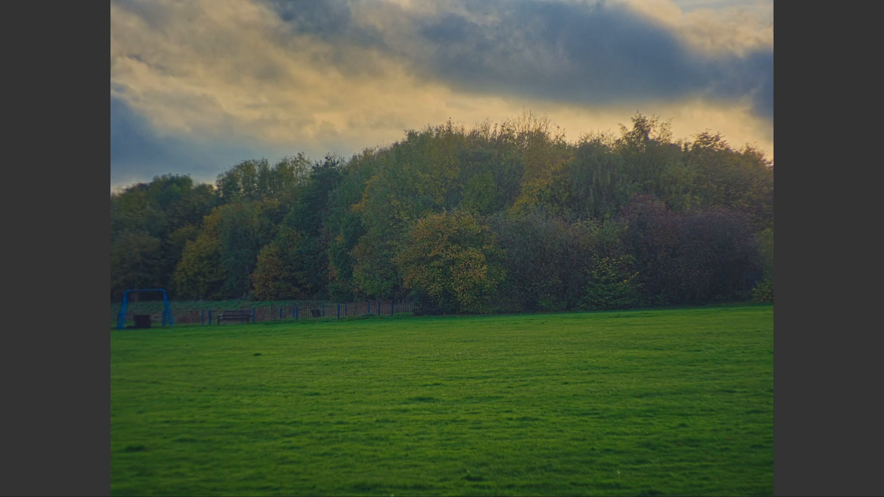
{"action": "key", "text": "Page_Down"}
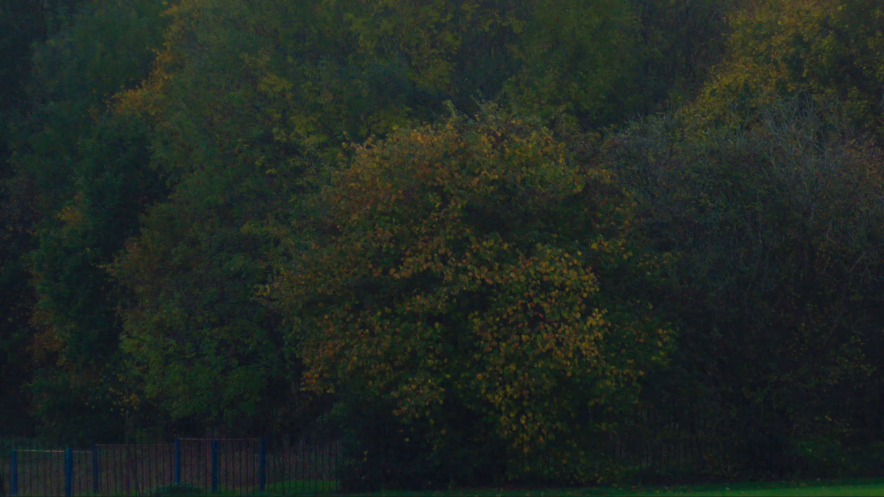
{"action": "key", "text": "Page_Down"}
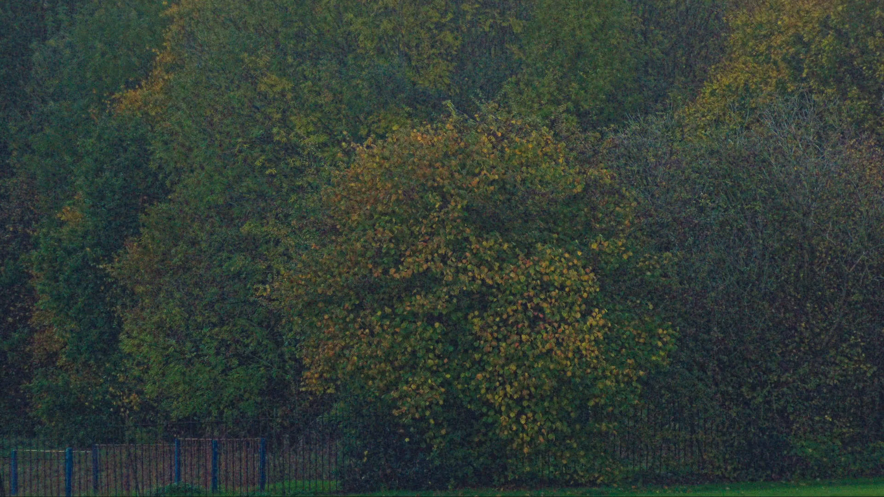
{"action": "key", "text": "Page_Down"}
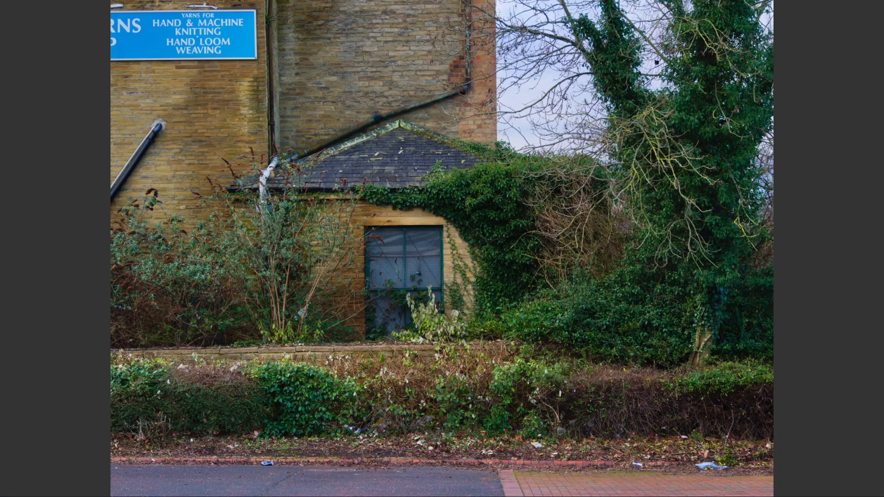
{"action": "key", "text": "Page_Down"}
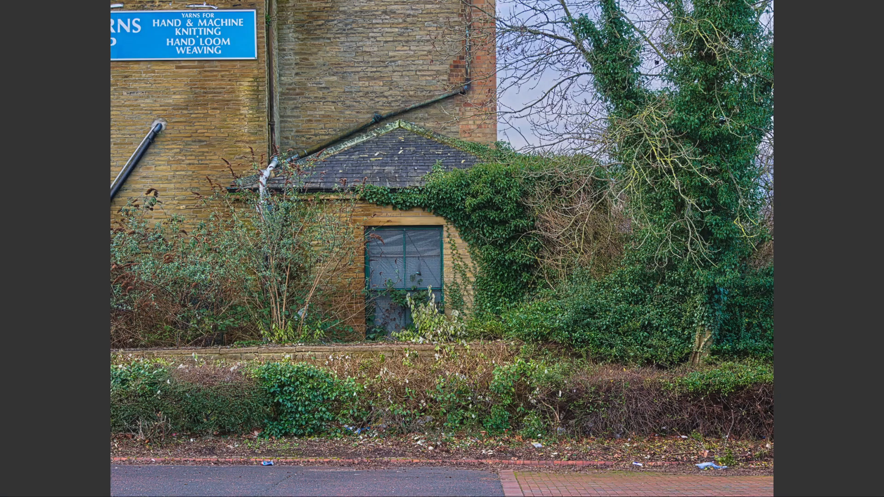
{"action": "key", "text": "Page_Down"}
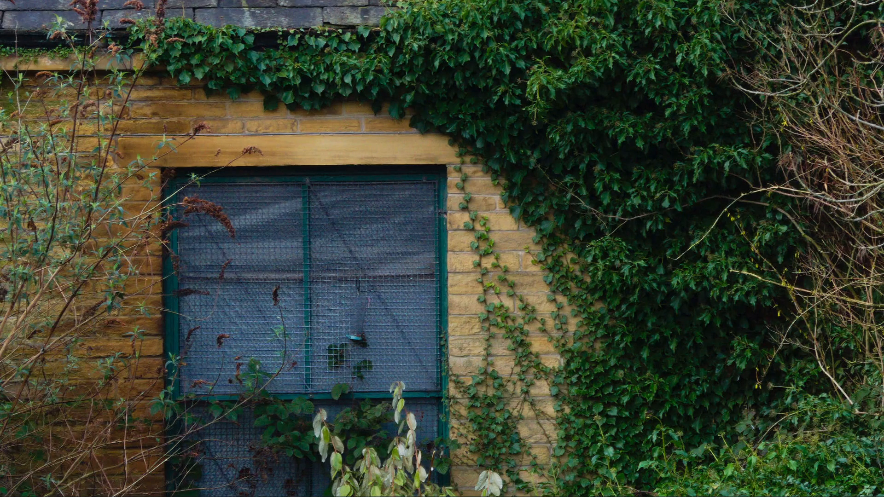
{"action": "key", "text": "Page_Down"}
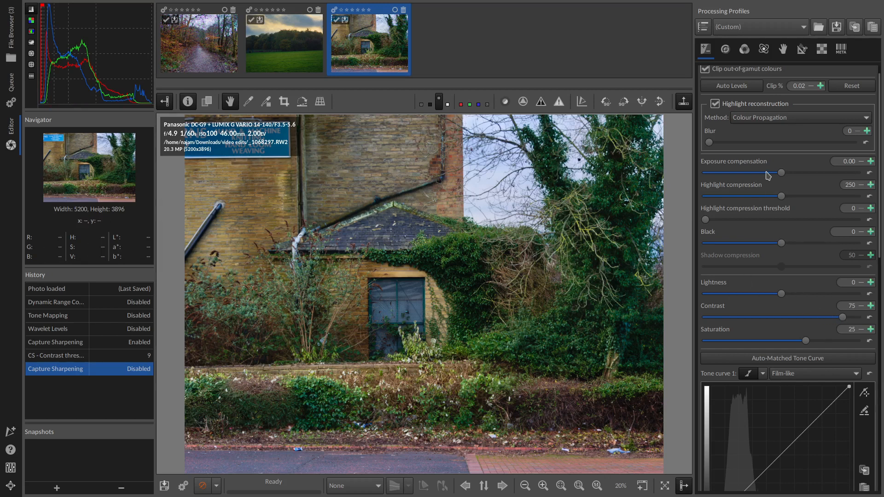
- Enable Capture Sharpening for the building photo and briefly preview its sharpening contrast mask
{"action": "left_click", "coordinate": [822, 49]}
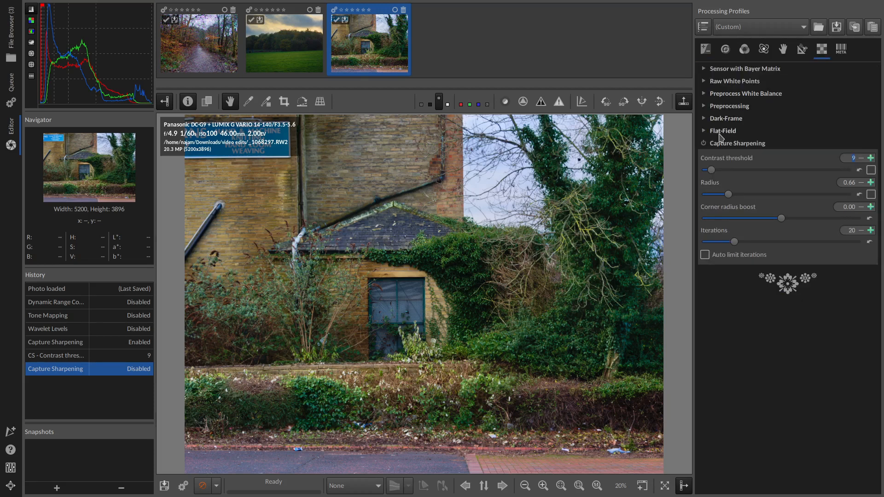
{"action": "left_click", "coordinate": [703, 144]}
{"action": "left_click", "coordinate": [523, 102]}
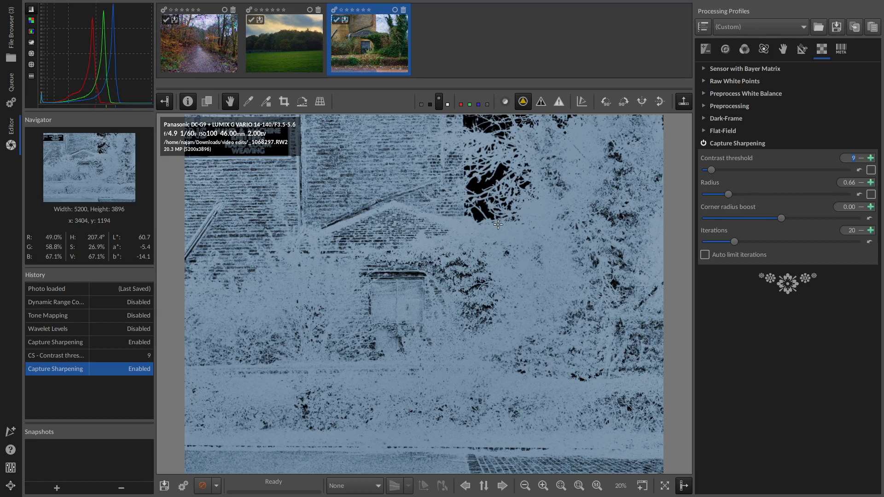
{"action": "left_click", "coordinate": [523, 101]}
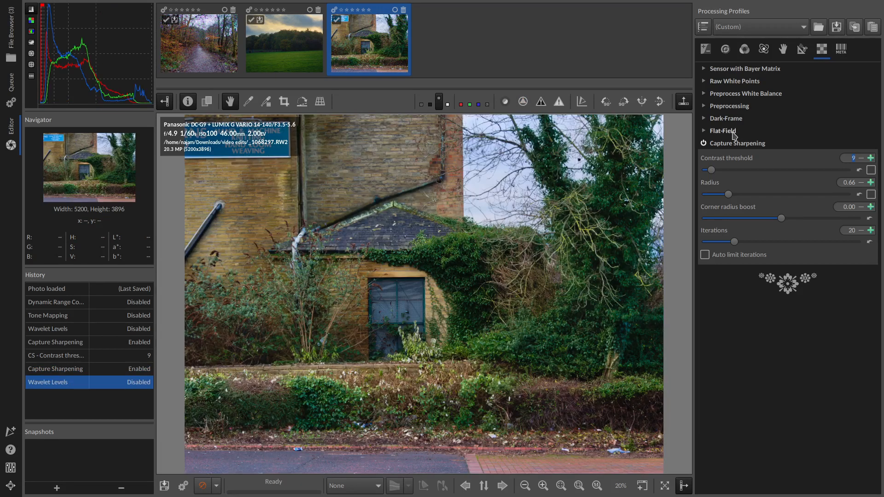
- Compare the window and ivy detail at 100% with Capture Sharpening off and on, leaving it enabled
{"action": "key", "text": "z"}
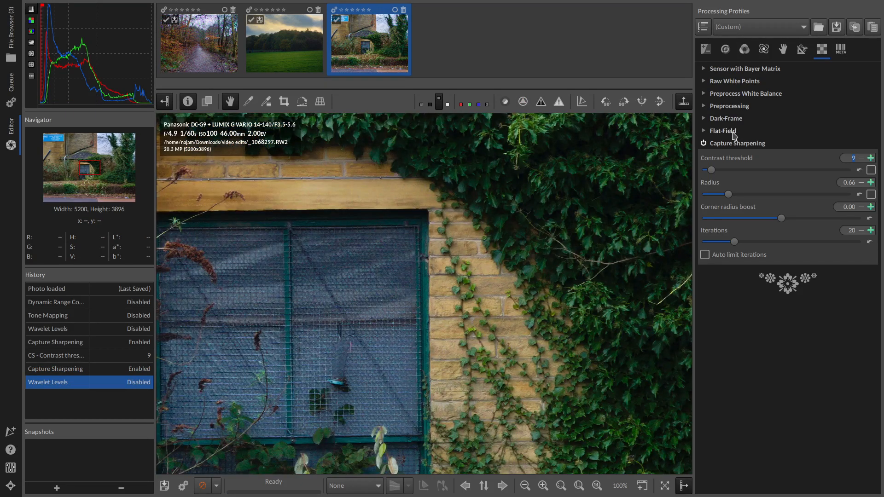
{"action": "left_click", "coordinate": [705, 145]}
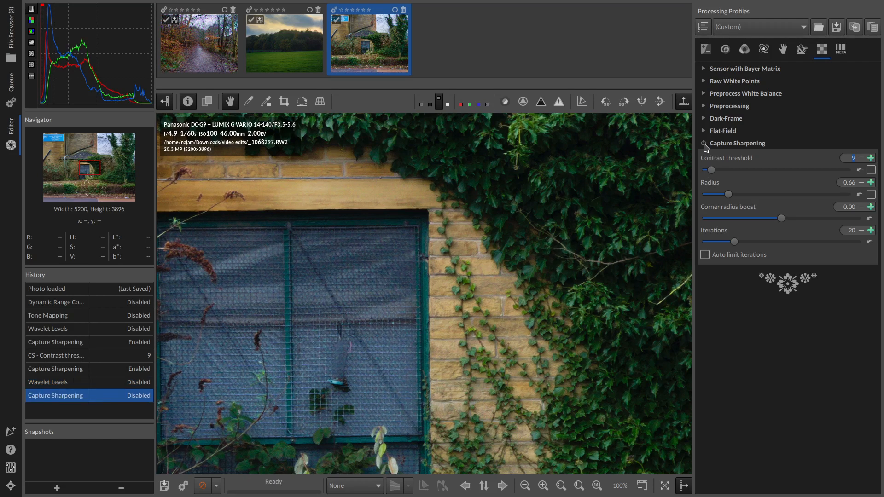
{"action": "left_click", "coordinate": [704, 145]}
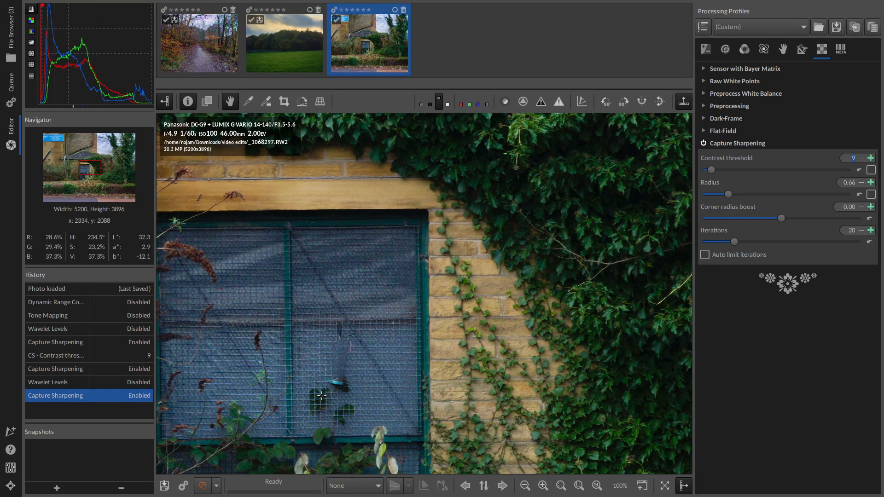
{"action": "left_click", "coordinate": [704, 144]}
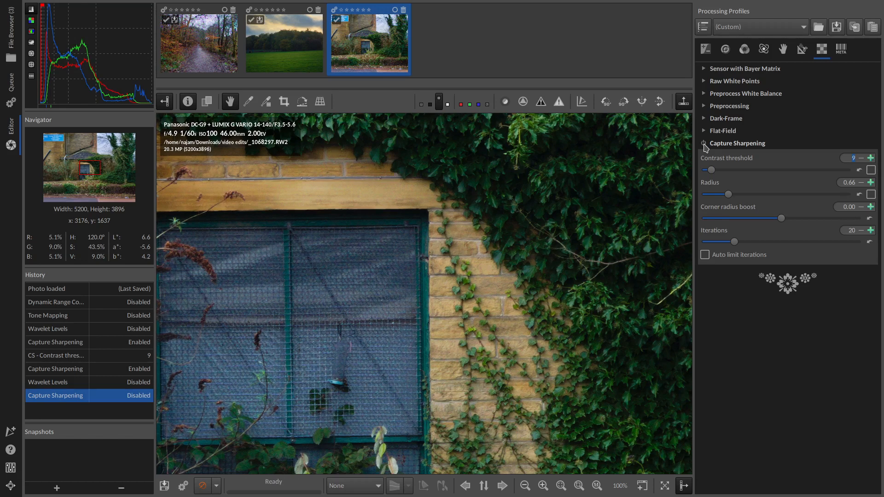
{"action": "left_click", "coordinate": [703, 144]}
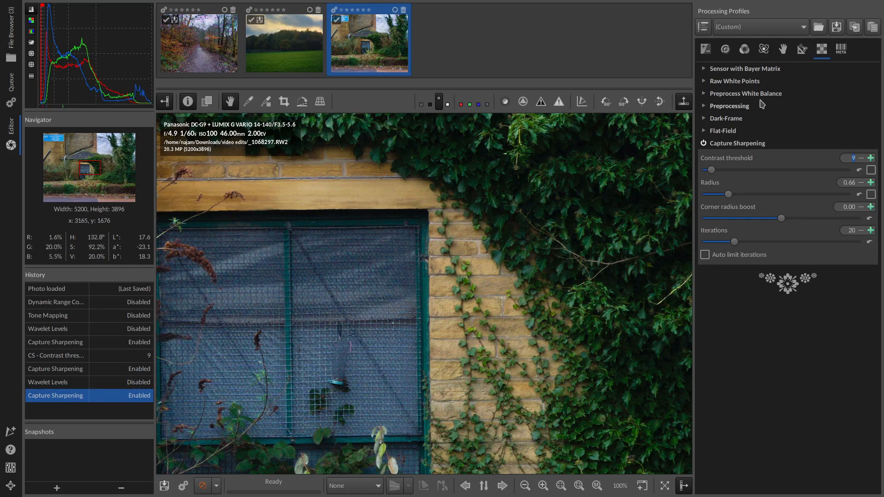
- Try the selective luminance range for the Wavelet levels contrast, then restore the whole luminance range
{"action": "left_click", "coordinate": [764, 50]}
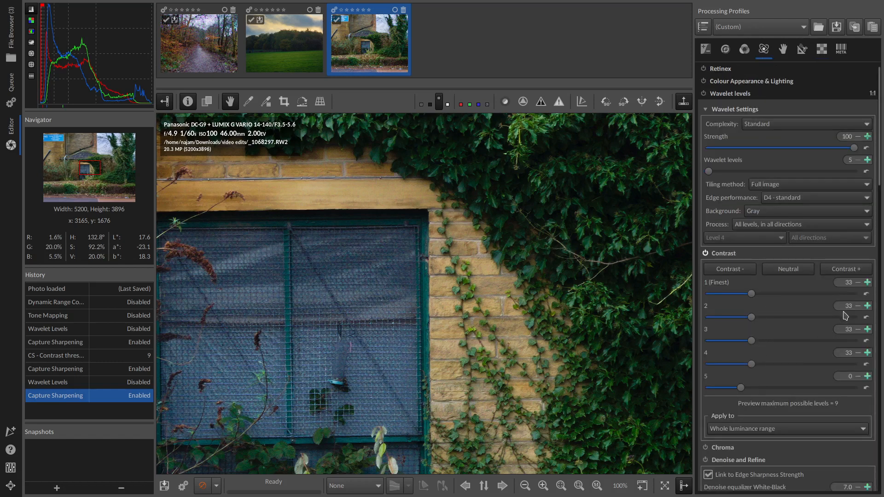
{"action": "left_click", "coordinate": [765, 429]}
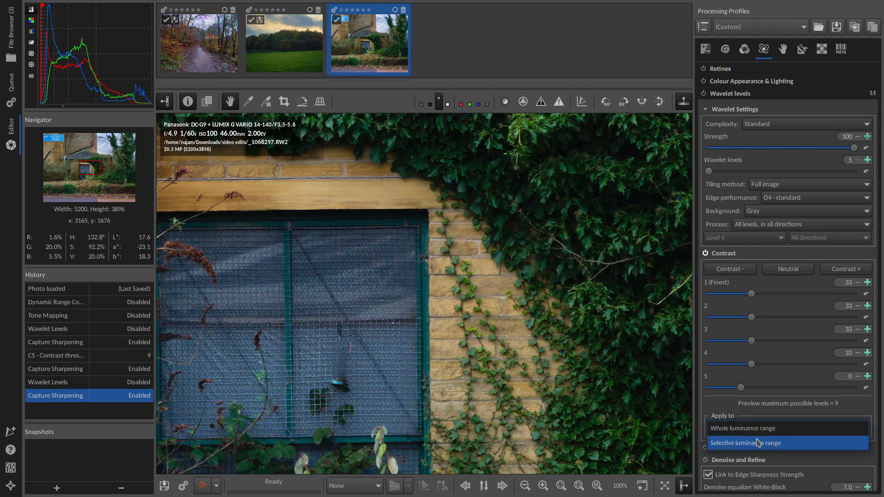
{"action": "left_click", "coordinate": [757, 443]}
{"action": "scroll", "coordinate": [789, 399], "scroll_direction": "down", "scroll_amount": 3}
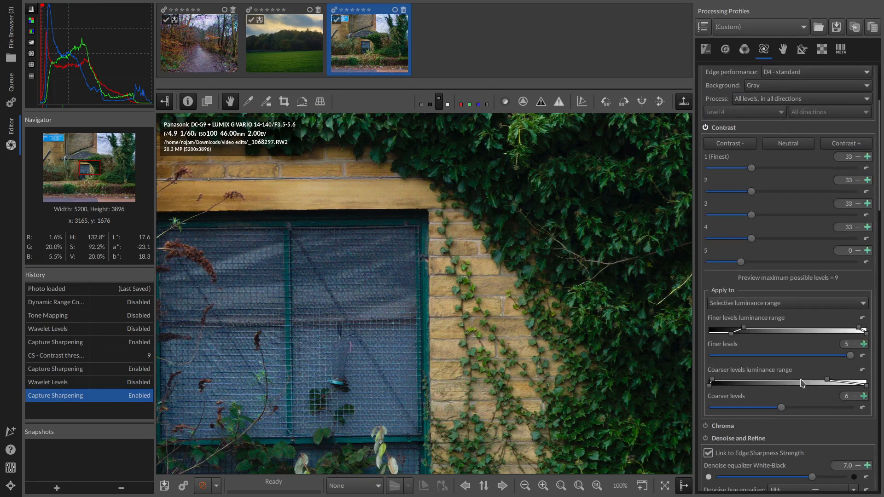
{"action": "left_click", "coordinate": [780, 304]}
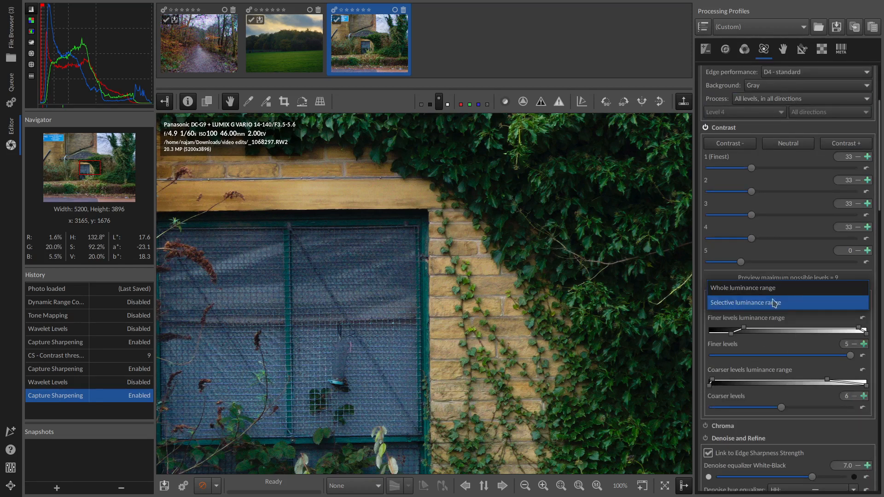
{"action": "left_click", "coordinate": [765, 289]}
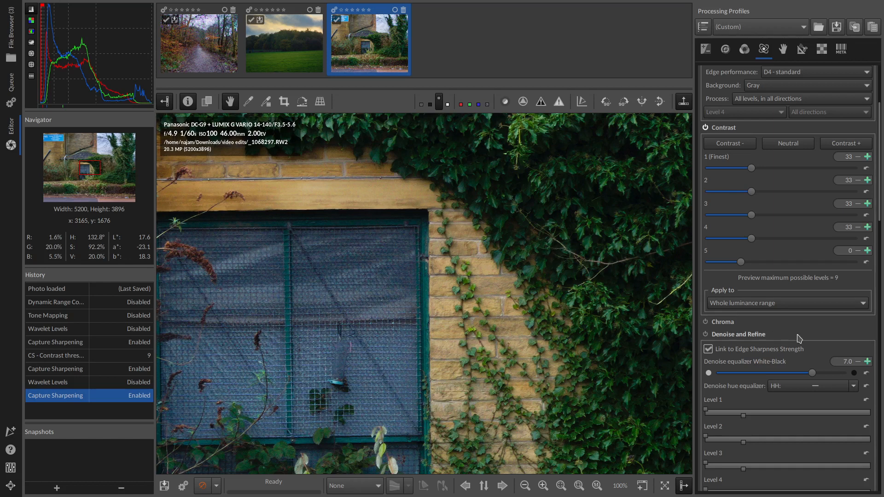
- Enable Wavelet levels, switching it off and on again to compare the effect on the window and ivy detail
{"action": "scroll", "coordinate": [796, 335], "scroll_direction": "up", "scroll_amount": 1}
{"action": "scroll", "coordinate": [764, 267], "scroll_direction": "up", "scroll_amount": 2}
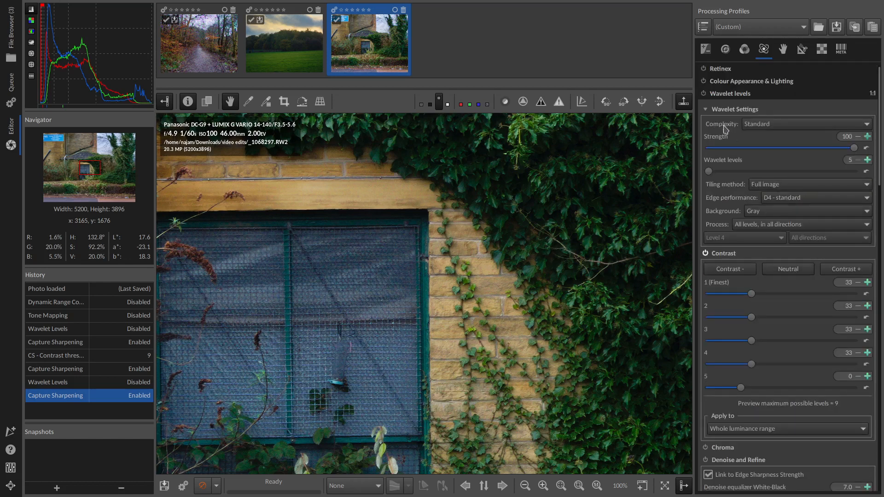
{"action": "left_click", "coordinate": [703, 94]}
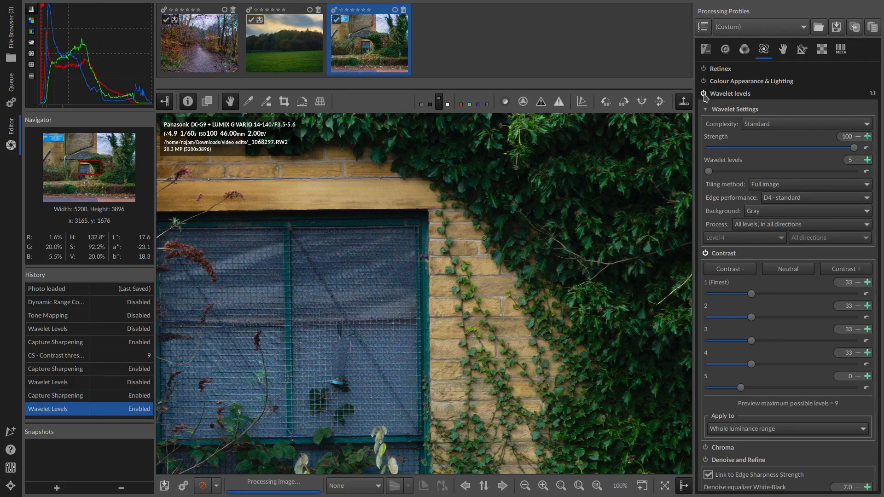
{"action": "left_click", "coordinate": [704, 94]}
{"action": "left_click", "coordinate": [703, 93]}
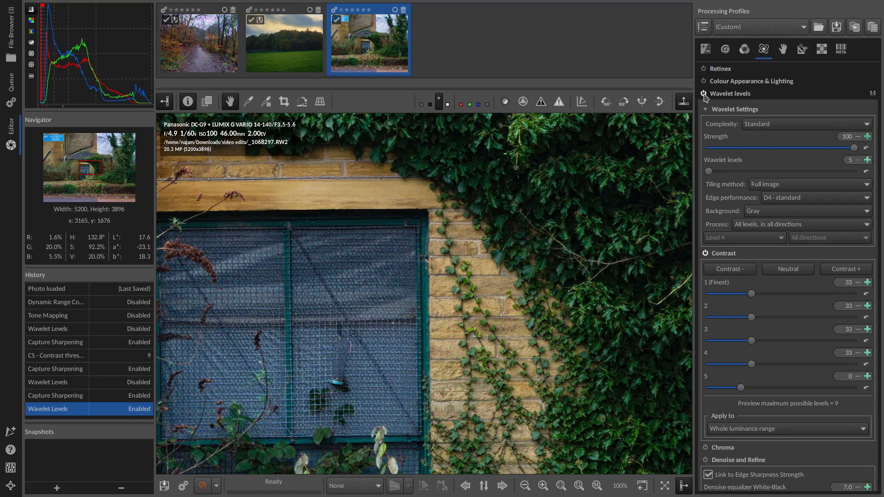
- Compare the photo with the wavelet Edge sharpness off and on, leaving it enabled, and review its edge detection settings
{"action": "scroll", "coordinate": [781, 313], "scroll_direction": "down", "scroll_amount": 8}
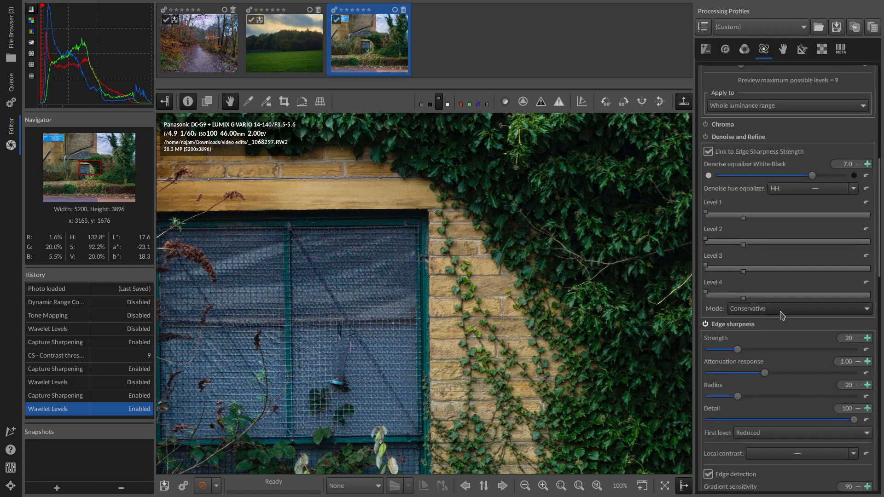
{"action": "scroll", "coordinate": [792, 258], "scroll_direction": "down", "scroll_amount": 2}
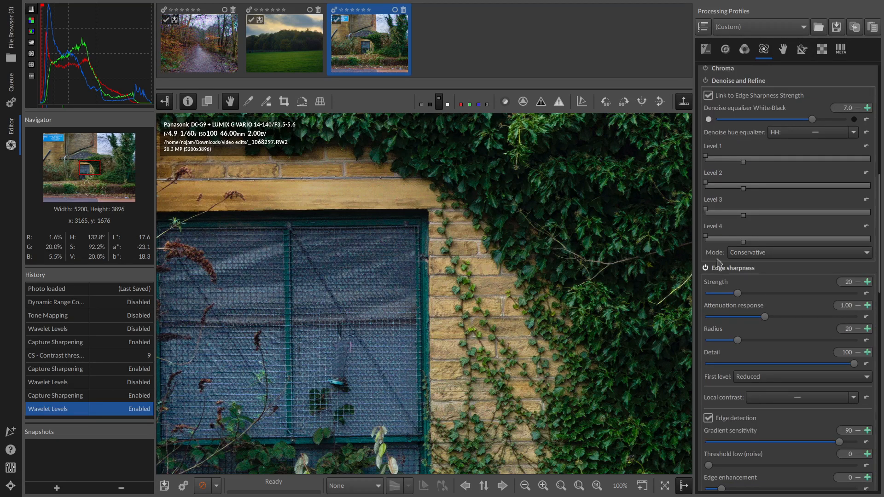
{"action": "left_click", "coordinate": [706, 269]}
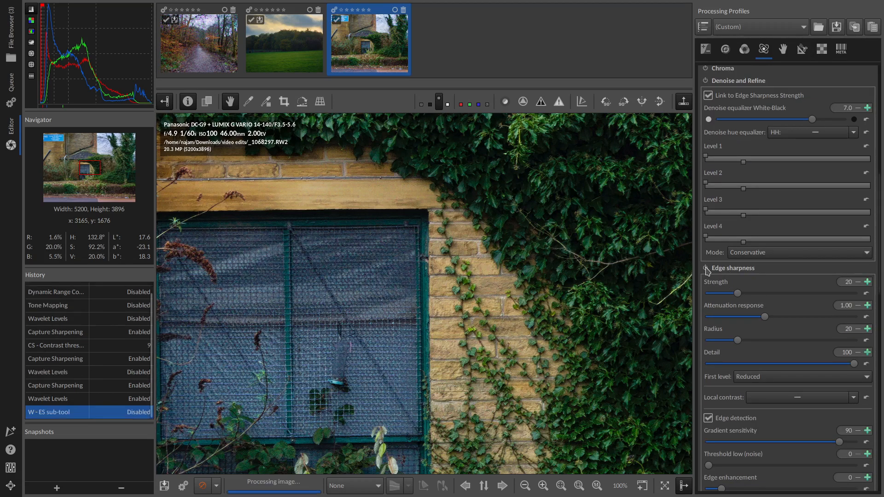
{"action": "left_click", "coordinate": [706, 269]}
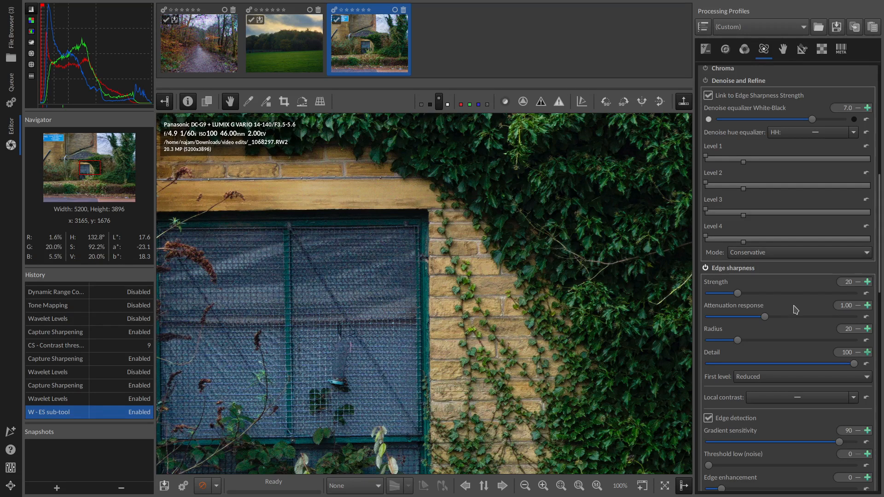
{"action": "scroll", "coordinate": [793, 308], "scroll_direction": "down", "scroll_amount": 3}
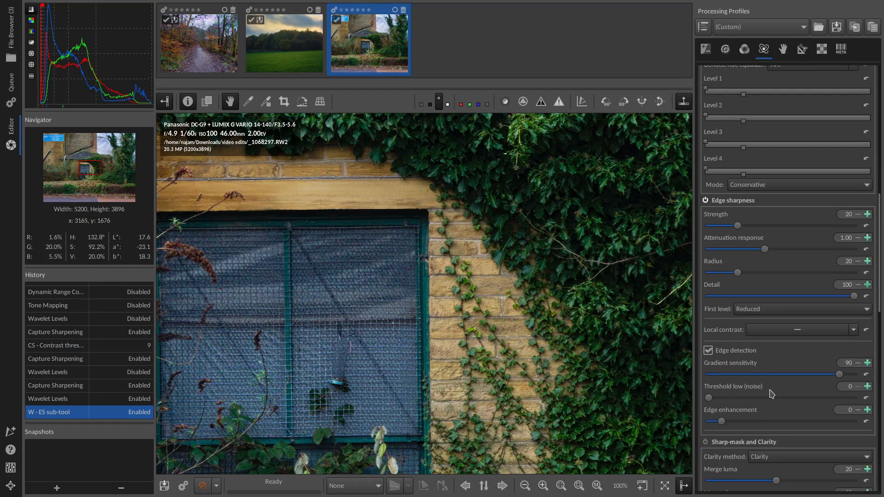
{"action": "scroll", "coordinate": [759, 83], "scroll_direction": "up", "scroll_amount": 20}
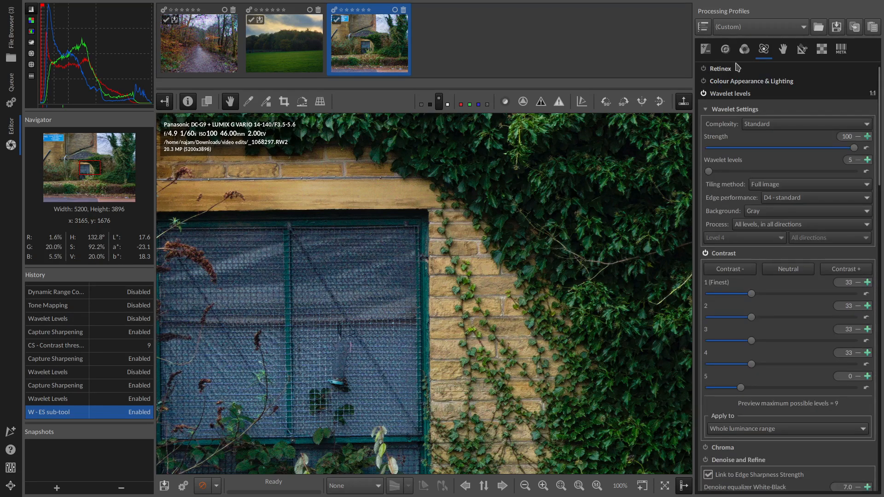
- Review the photo's Exposure, Shadows/Highlights and L*a*b* adjustment settings
{"action": "left_click", "coordinate": [708, 52]}
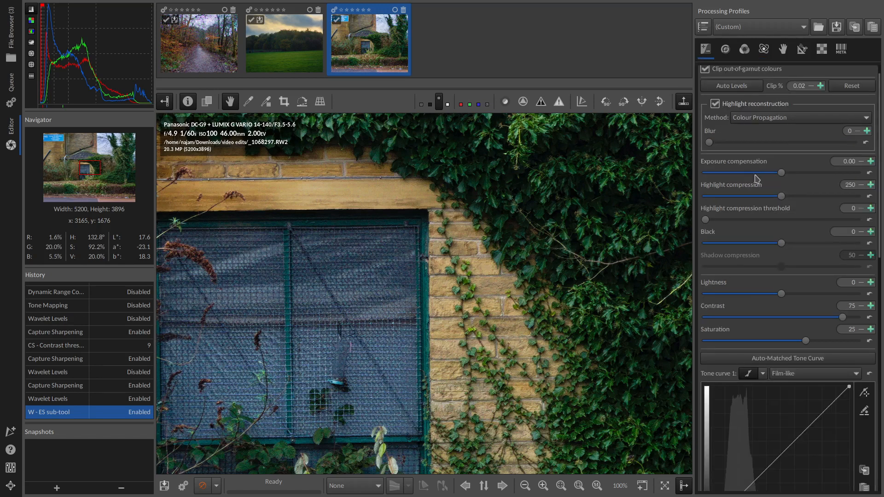
{"action": "scroll", "coordinate": [764, 193], "scroll_direction": "down", "scroll_amount": 10}
{"action": "scroll", "coordinate": [762, 234], "scroll_direction": "up", "scroll_amount": 10}
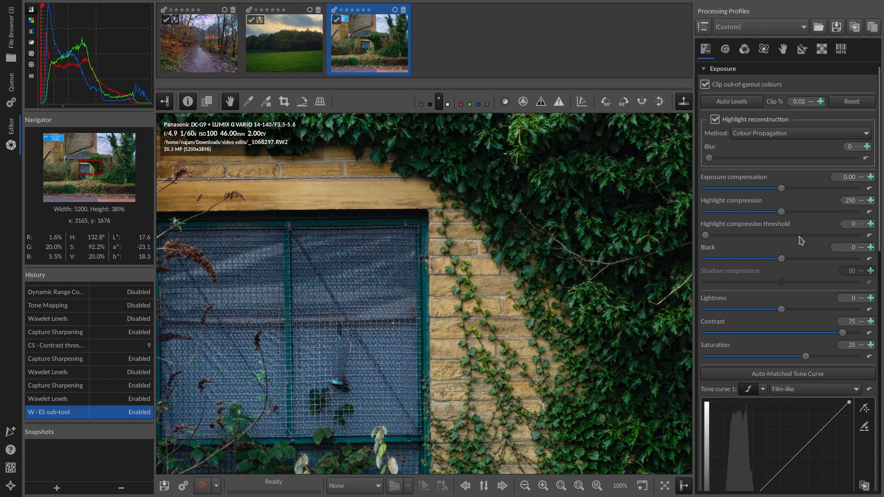
{"action": "scroll", "coordinate": [797, 262], "scroll_direction": "down", "scroll_amount": 5}
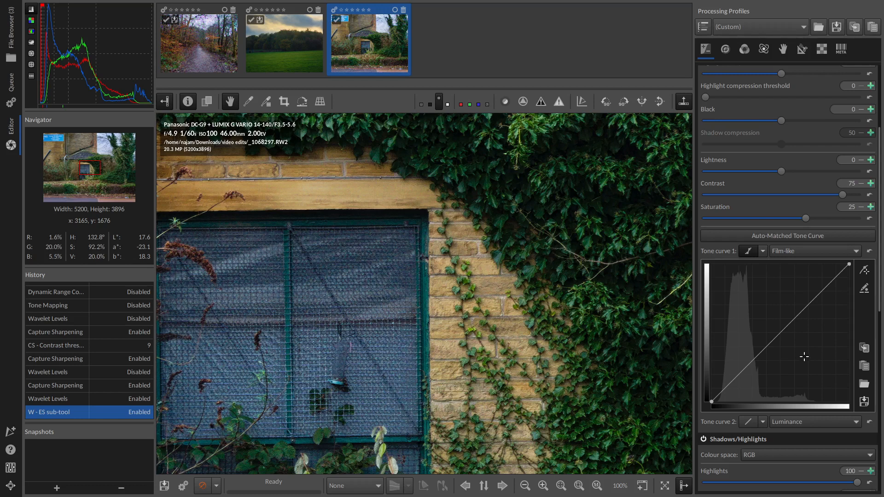
{"action": "scroll", "coordinate": [804, 357], "scroll_direction": "down", "scroll_amount": 14}
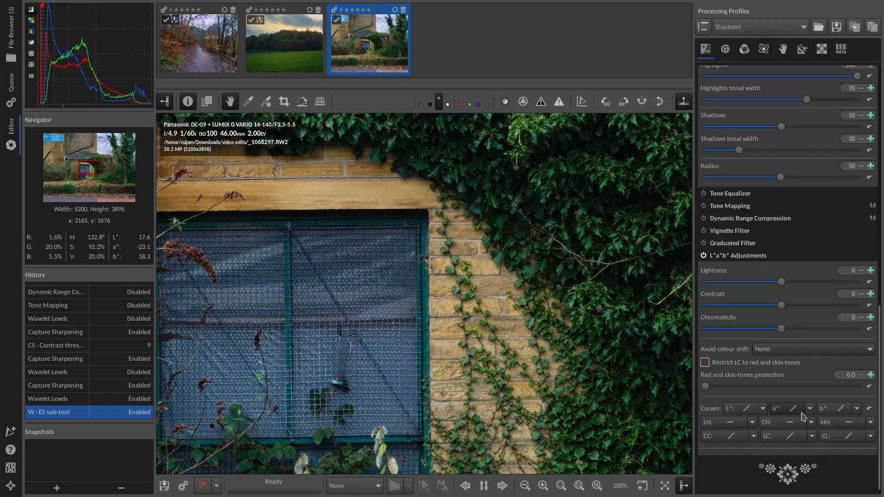
{"action": "scroll", "coordinate": [797, 292], "scroll_direction": "up", "scroll_amount": 8}
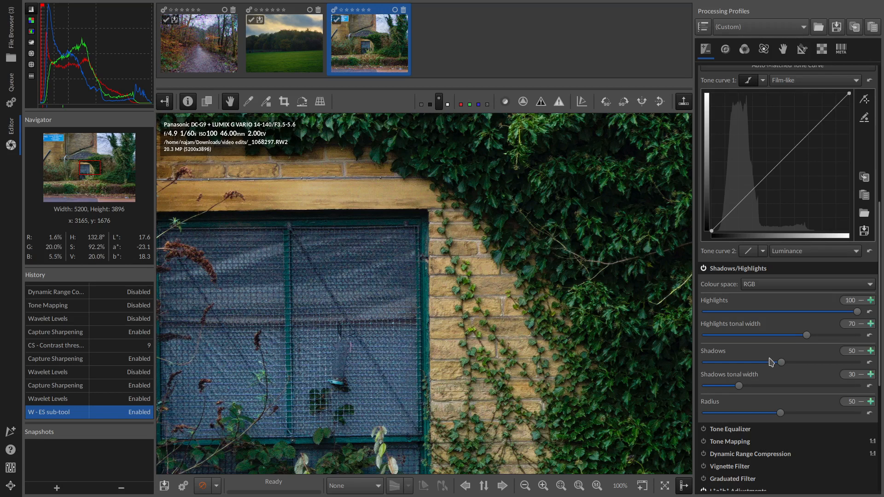
- Expand the settings of the Dynamic Range Compression and Tone Mapping tools
{"action": "scroll", "coordinate": [797, 293], "scroll_direction": "down", "scroll_amount": 4}
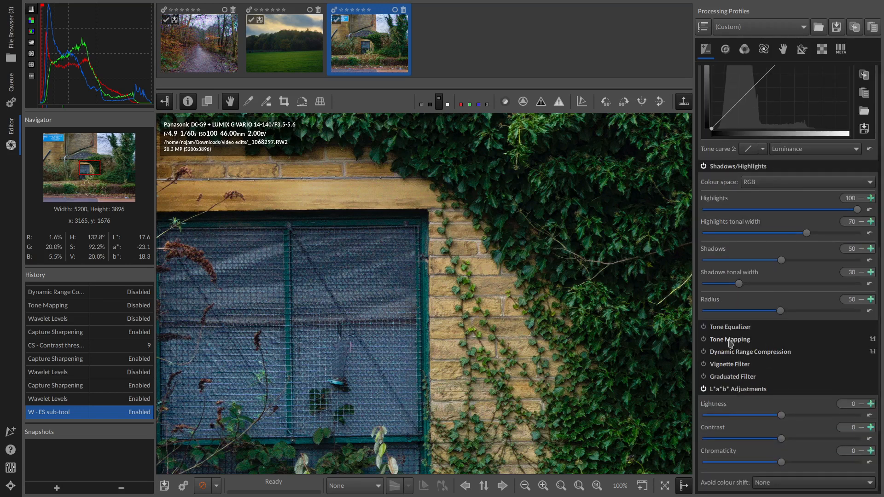
{"action": "left_click", "coordinate": [751, 353]}
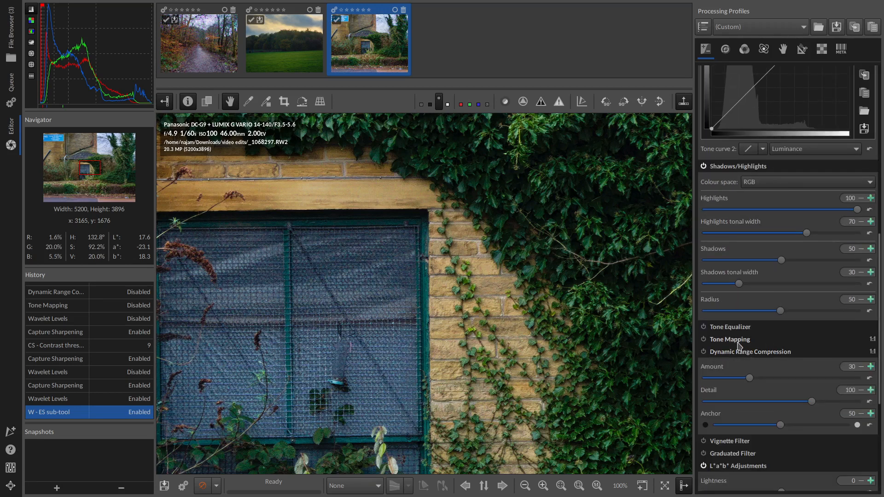
{"action": "left_click", "coordinate": [740, 340]}
{"action": "scroll", "coordinate": [785, 261], "scroll_direction": "down", "scroll_amount": 2}
{"action": "scroll", "coordinate": [786, 261], "scroll_direction": "down", "scroll_amount": 2}
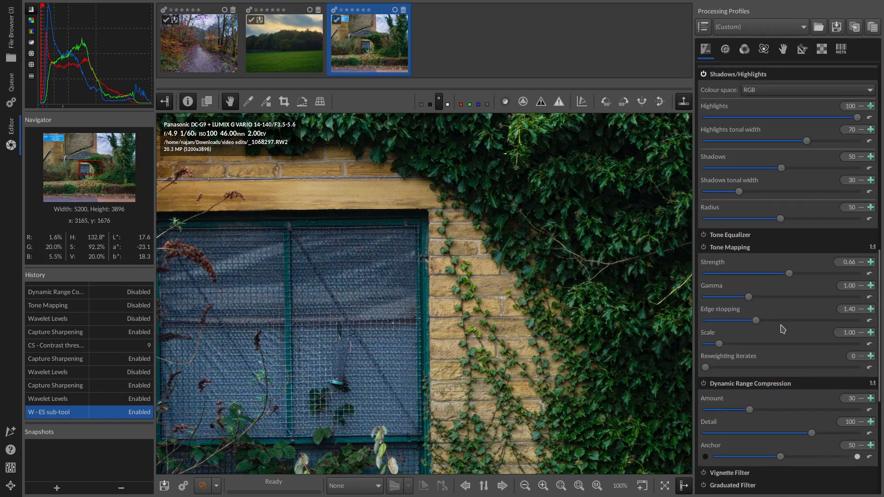
- Enable Dynamic Range Compression, then switch it off and on again to compare the effect on the sky and bare branches
{"action": "left_click", "coordinate": [704, 385]}
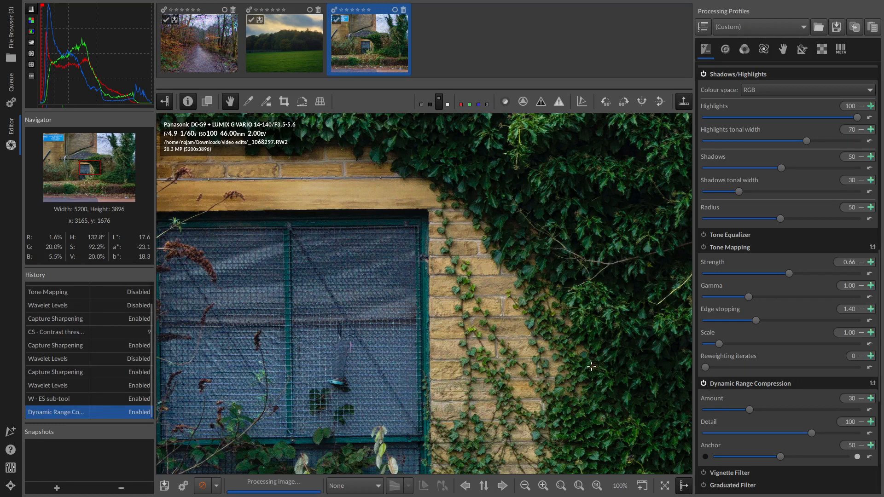
{"action": "left_click_drag", "start_coordinate": [548, 172], "coordinate": [515, 263]}
{"action": "left_click_drag", "start_coordinate": [489, 269], "coordinate": [473, 290]}
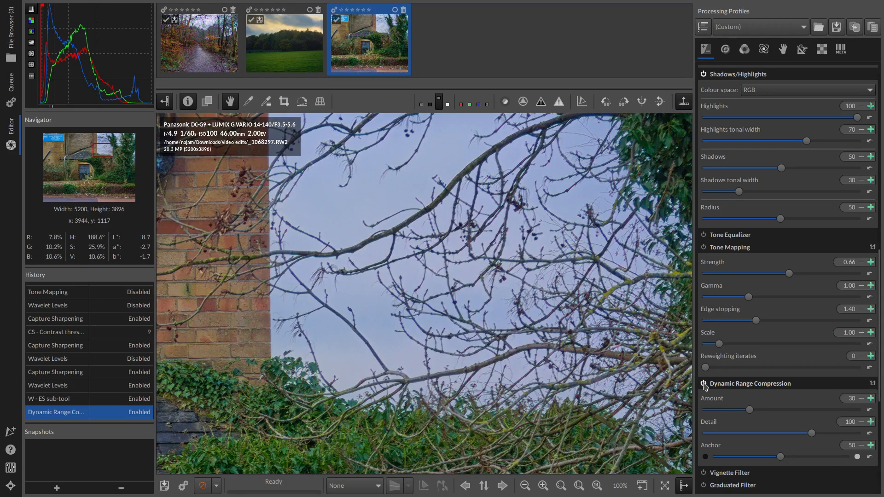
{"action": "left_click", "coordinate": [704, 384]}
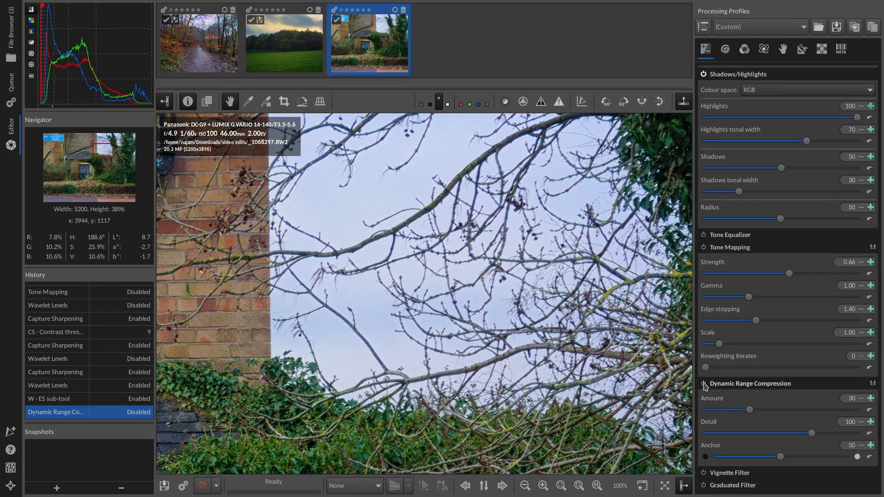
{"action": "left_click", "coordinate": [704, 384]}
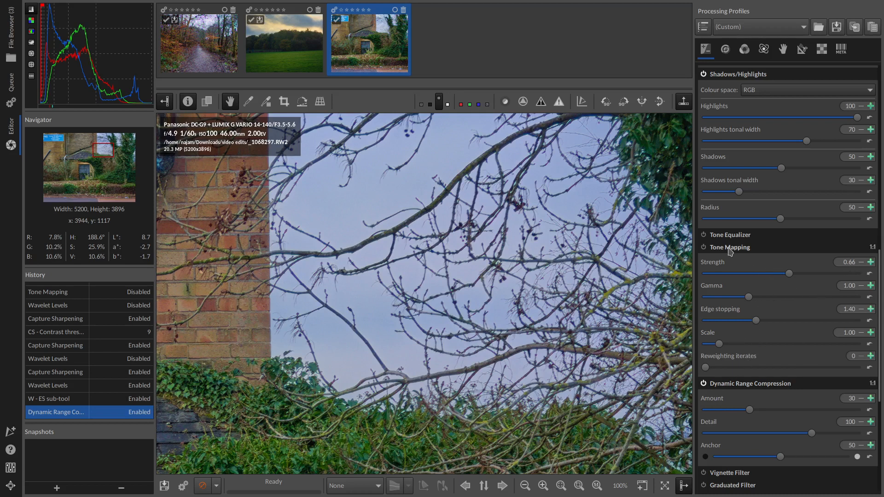
- Enable Tone Mapping and try its default strength of 0.50 on the slate roof and ivy, then restore the strength to 0.66
{"action": "left_click", "coordinate": [704, 248]}
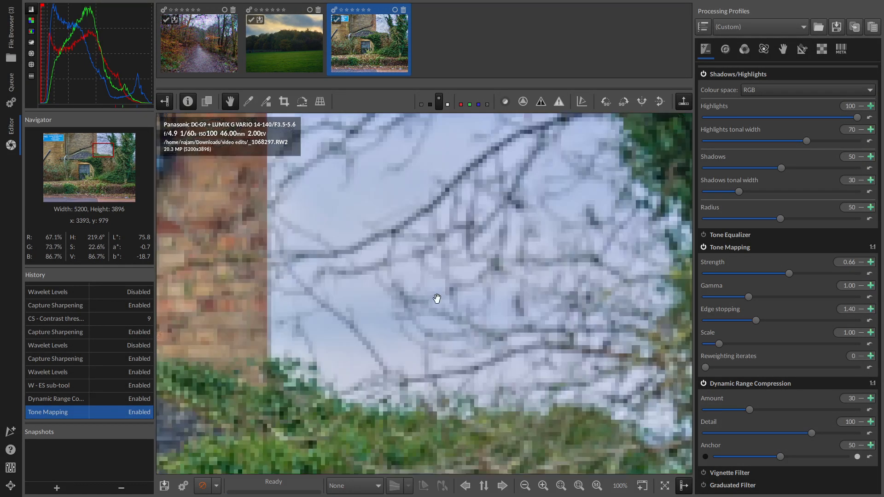
{"action": "left_click_drag", "start_coordinate": [437, 298], "coordinate": [525, 267]}
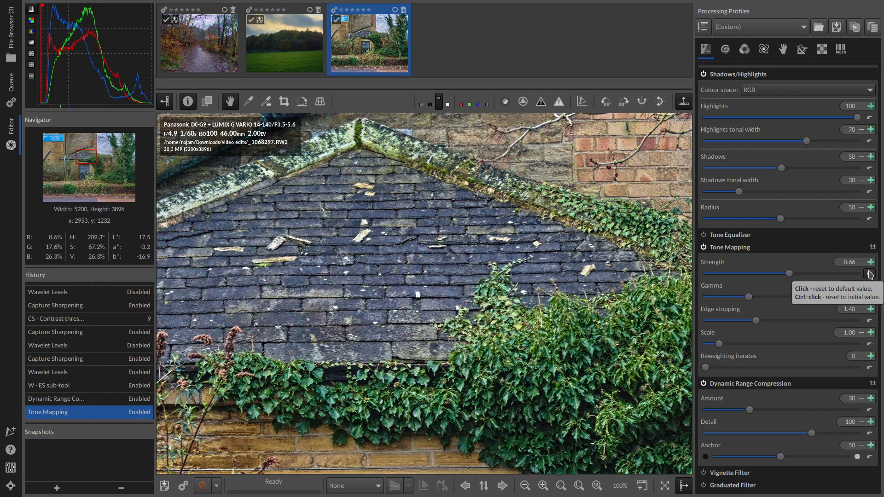
{"action": "left_click", "coordinate": [869, 274]}
{"action": "left_click", "coordinate": [869, 274], "text": "ctrl"}
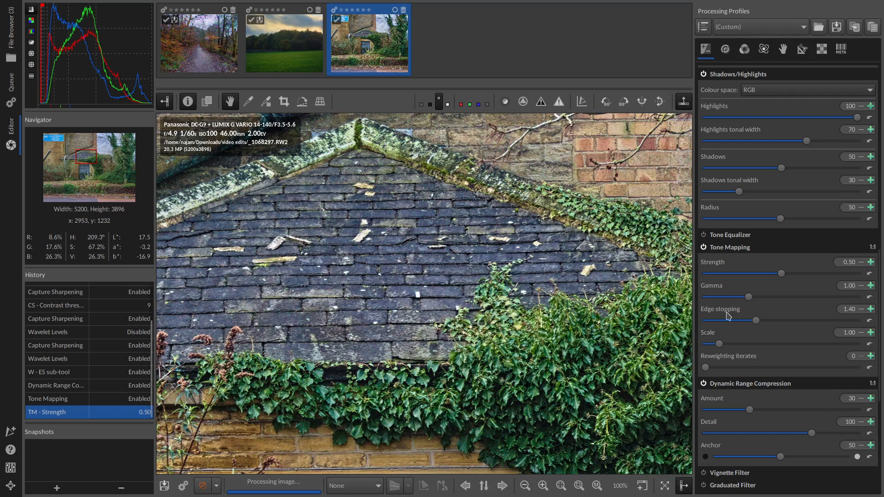
- Compare the slate roof and ivy detail with Tone Mapping off and on, leaving it enabled
{"action": "left_click", "coordinate": [704, 248]}
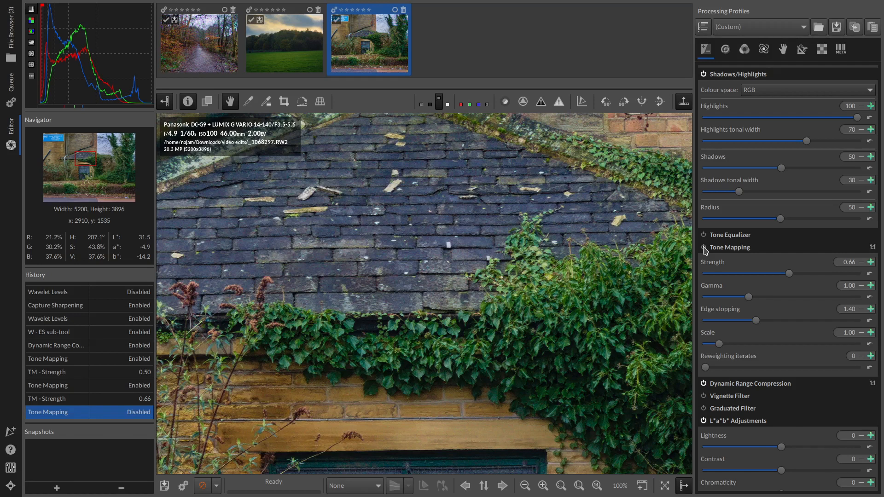
{"action": "left_click", "coordinate": [704, 248]}
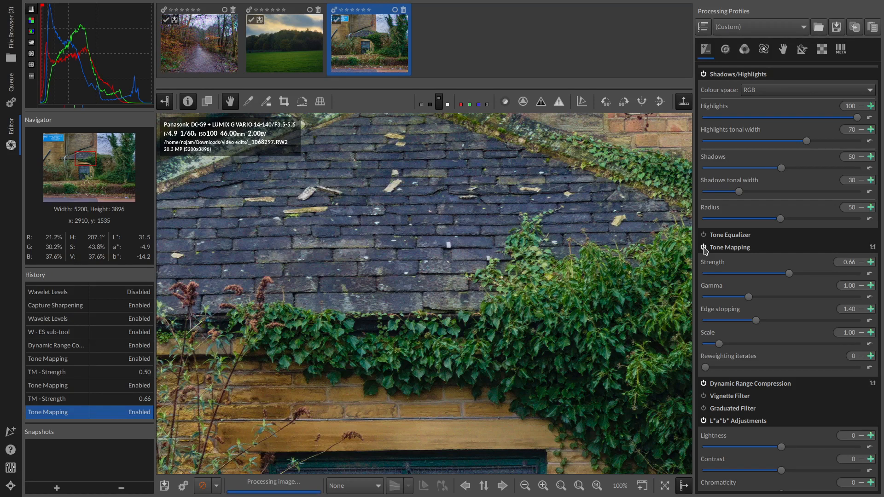